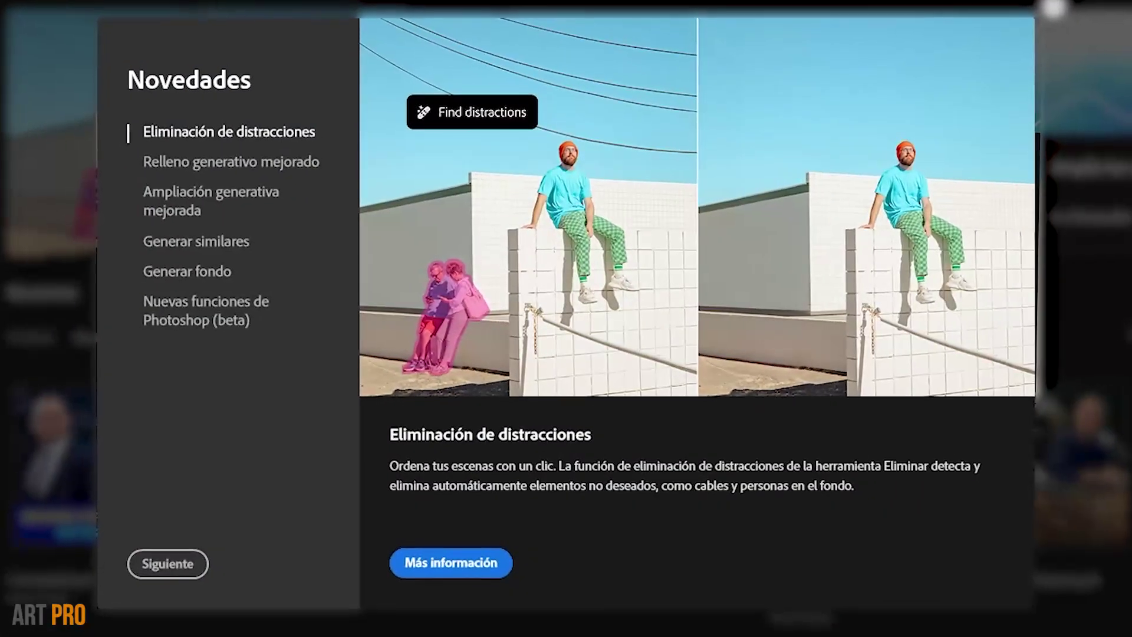
# Show the Relleno generativo mejorado feature in the Photoshop intro montage.
pyautogui.click(223, 162)
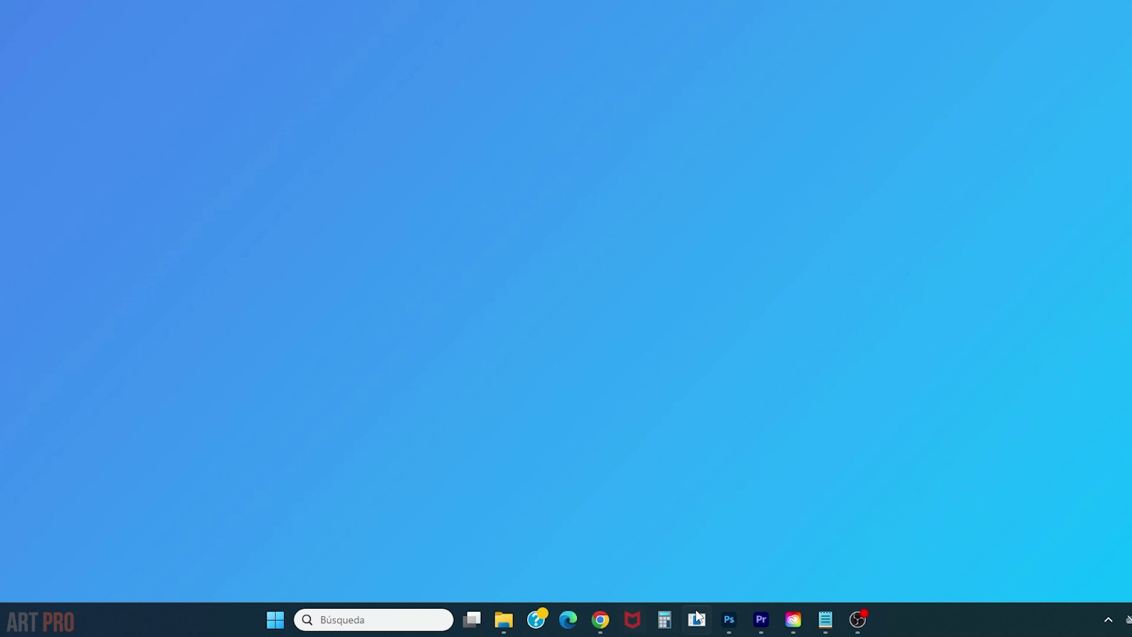
# Search Windows for 'creative cloud' to find the Adobe Creative Cloud app.
pyautogui.click(341, 624)
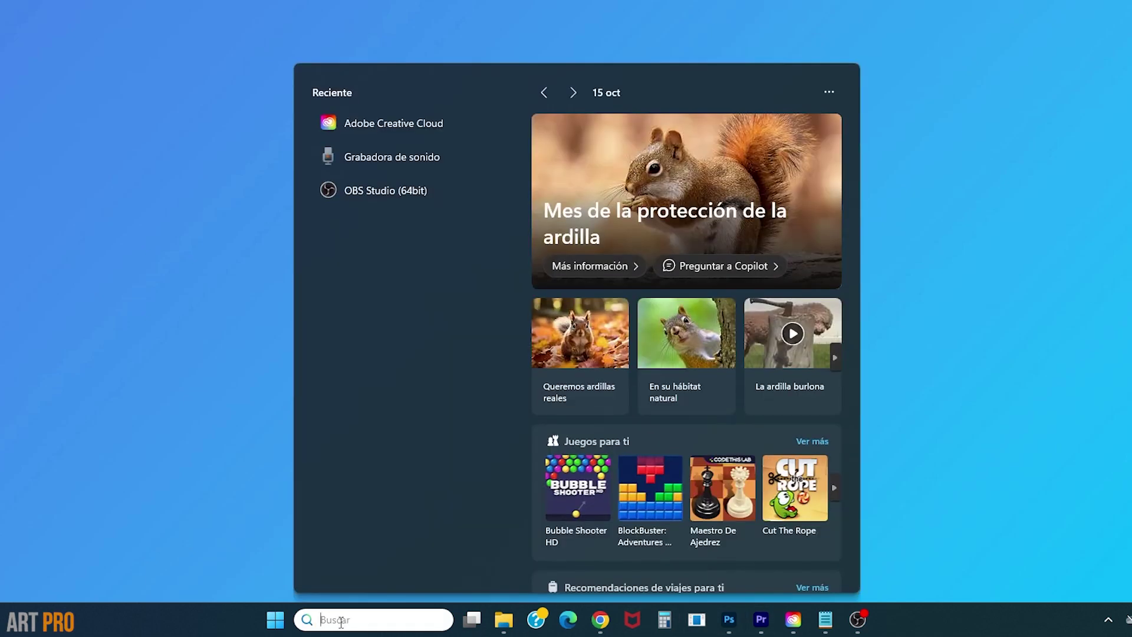
pyautogui.write('cre')
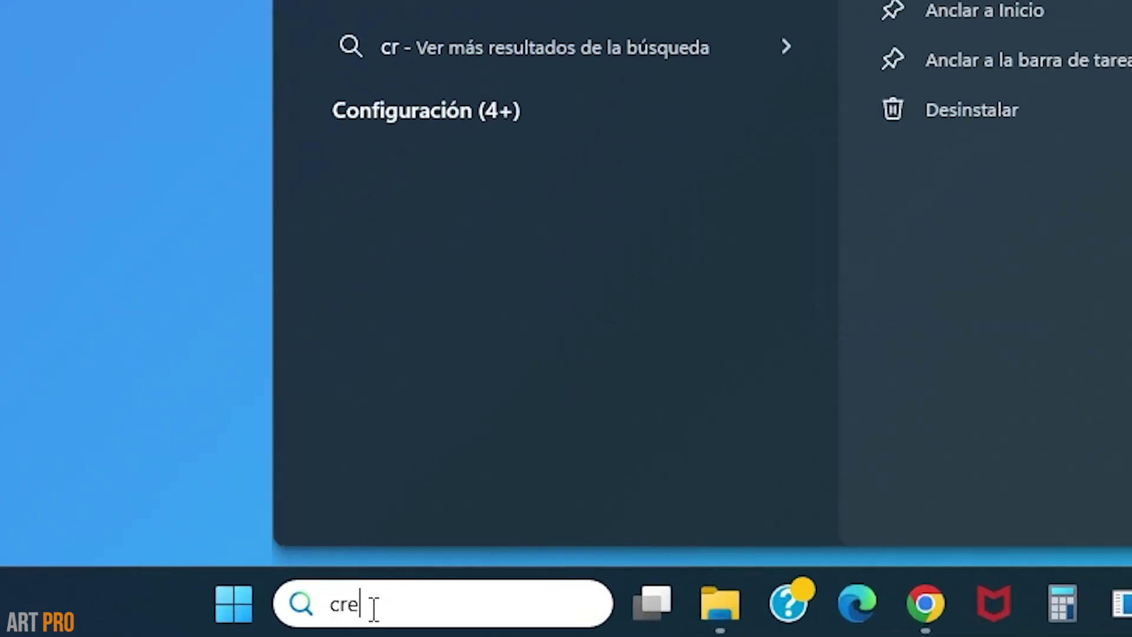
pyautogui.write('ve cloud')
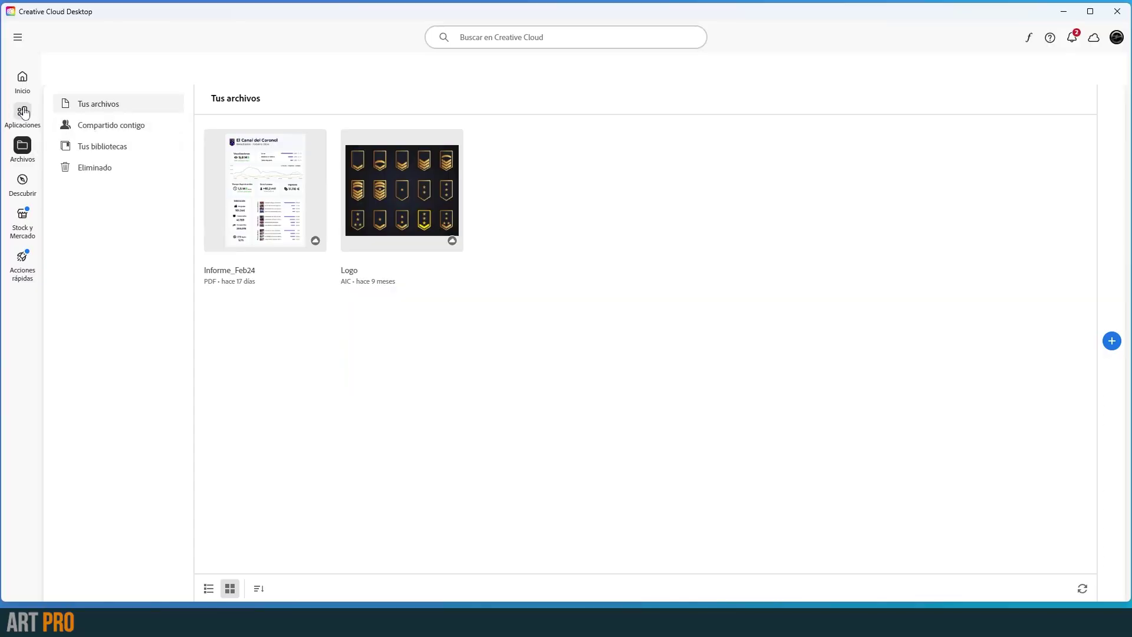
# Update Photoshop from Creative Cloud, importing previous settings and removing older versions.
pyautogui.click(23, 112)
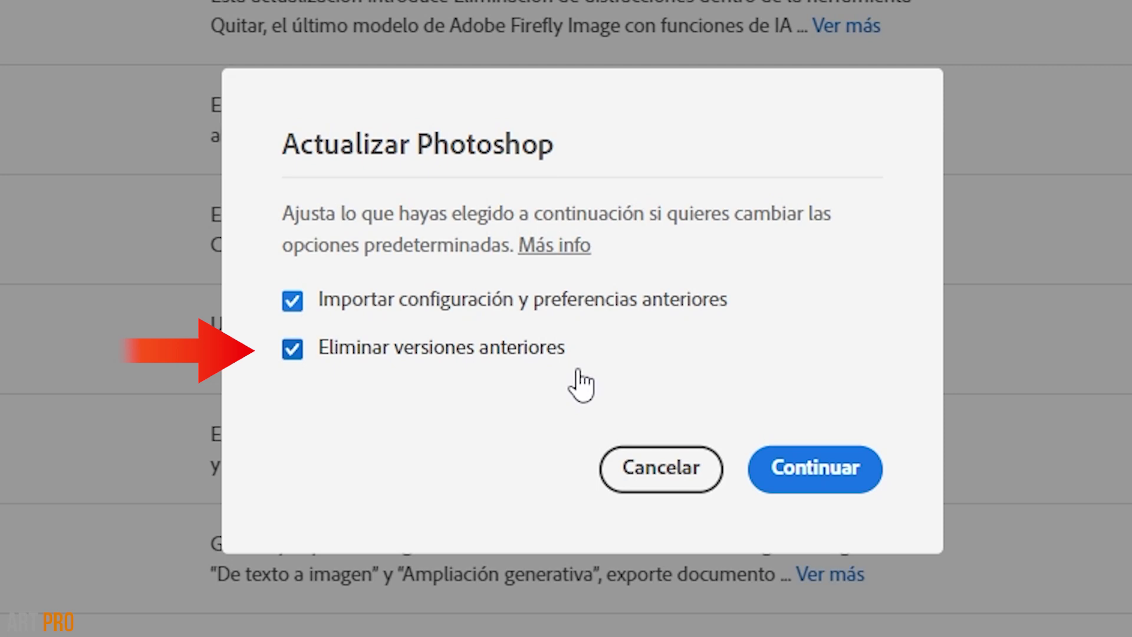
# Confirm the Photoshop update with Continuar and wait for 'Has instalado Photoshop'.
pyautogui.click(790, 447)
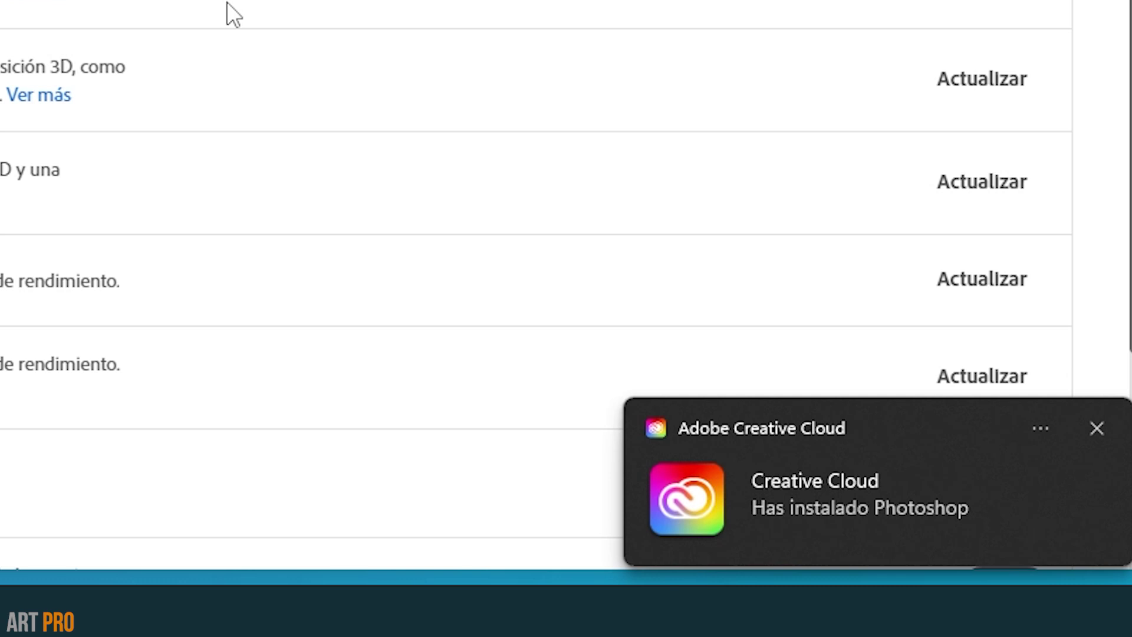
pyautogui.click(277, 620)
pyautogui.write('photo')
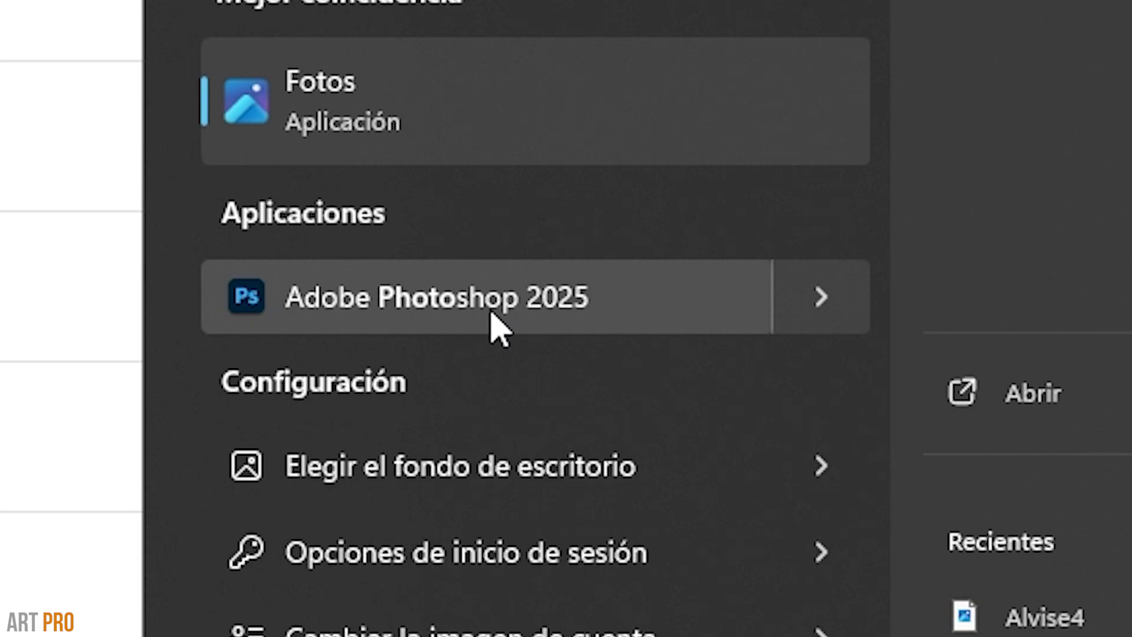
# Launch Adobe Photoshop 2025 from the 'photo' search results.
pyautogui.click(491, 312)
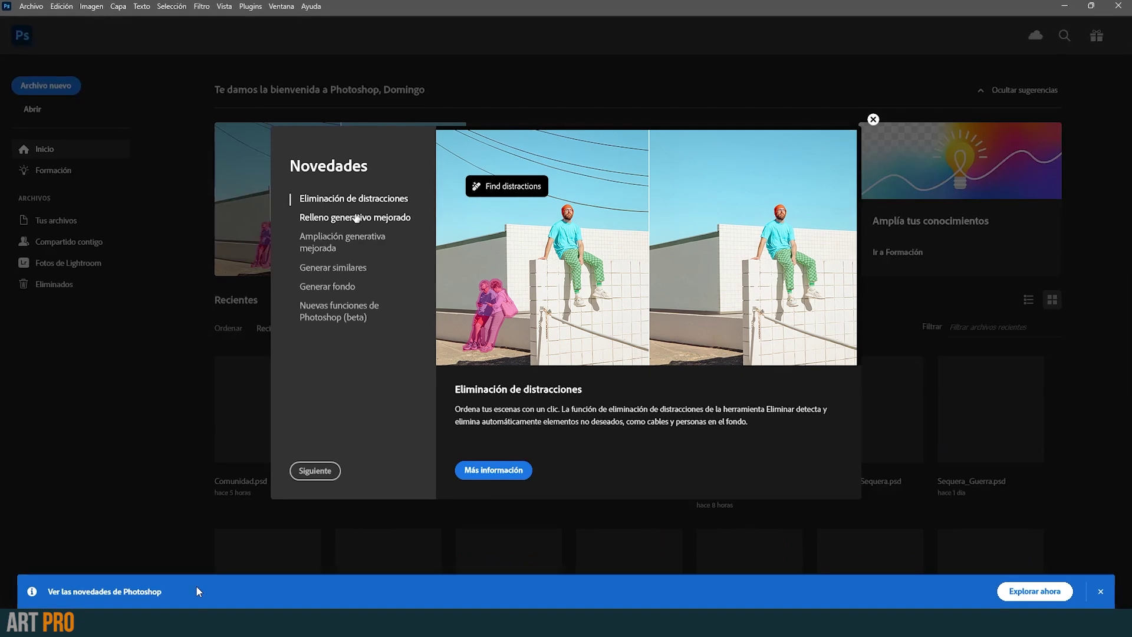
# View Relleno generativo mejorado, then Ampliación generativa mejorada in Novedades.
pyautogui.click(357, 218)
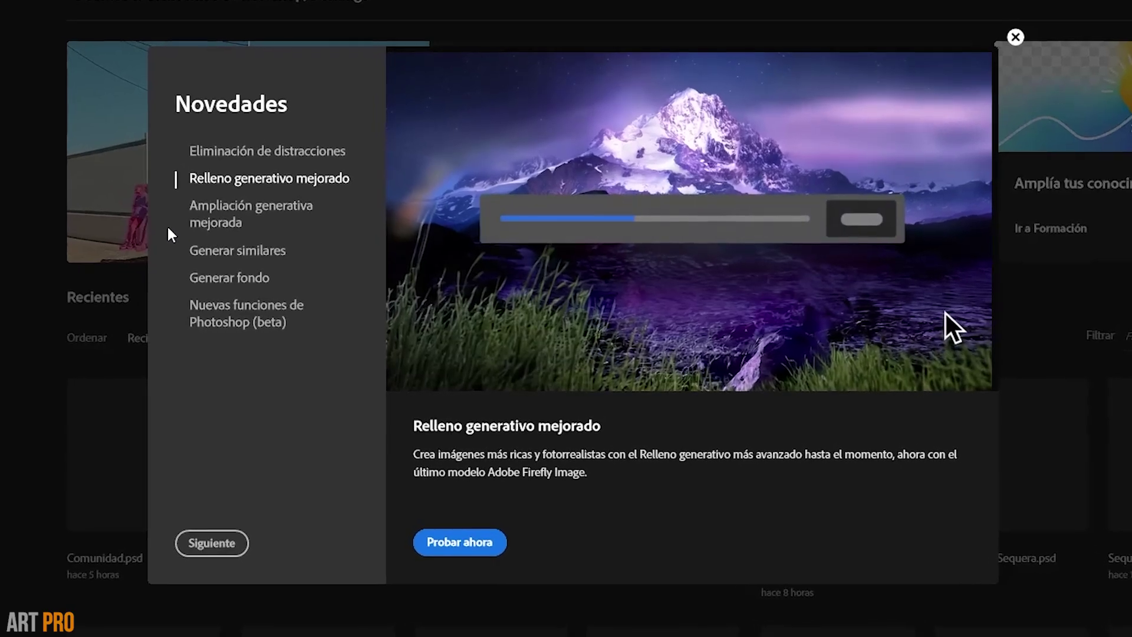
pyautogui.click(181, 220)
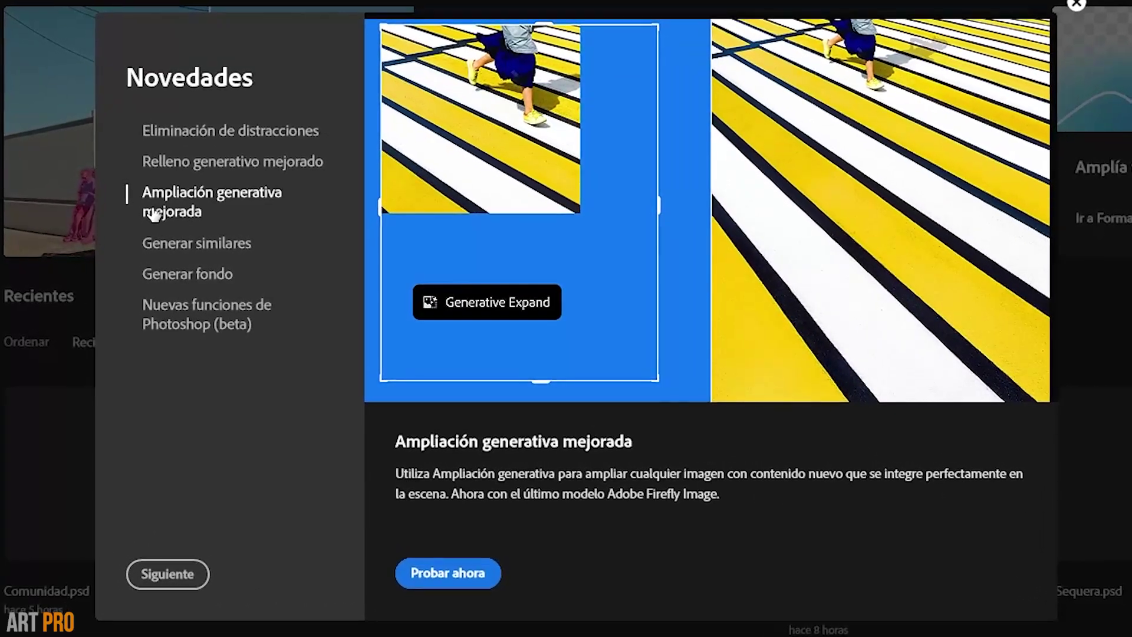
# View Generar similares, then Generar fondo in the Novedades list.
pyautogui.click(139, 248)
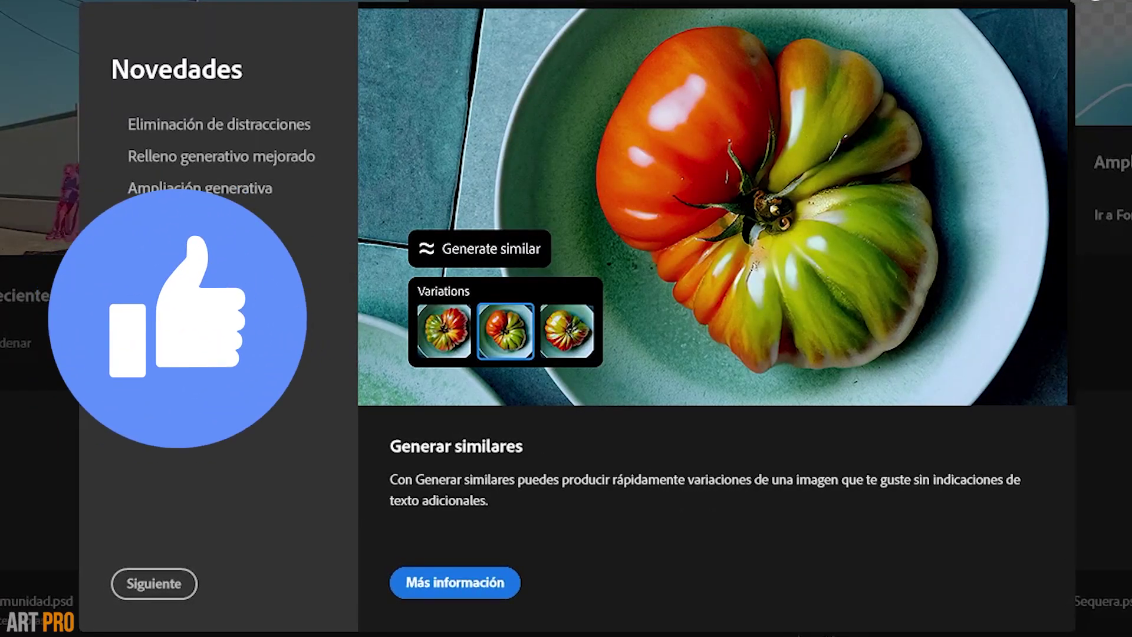
pyautogui.click(174, 273)
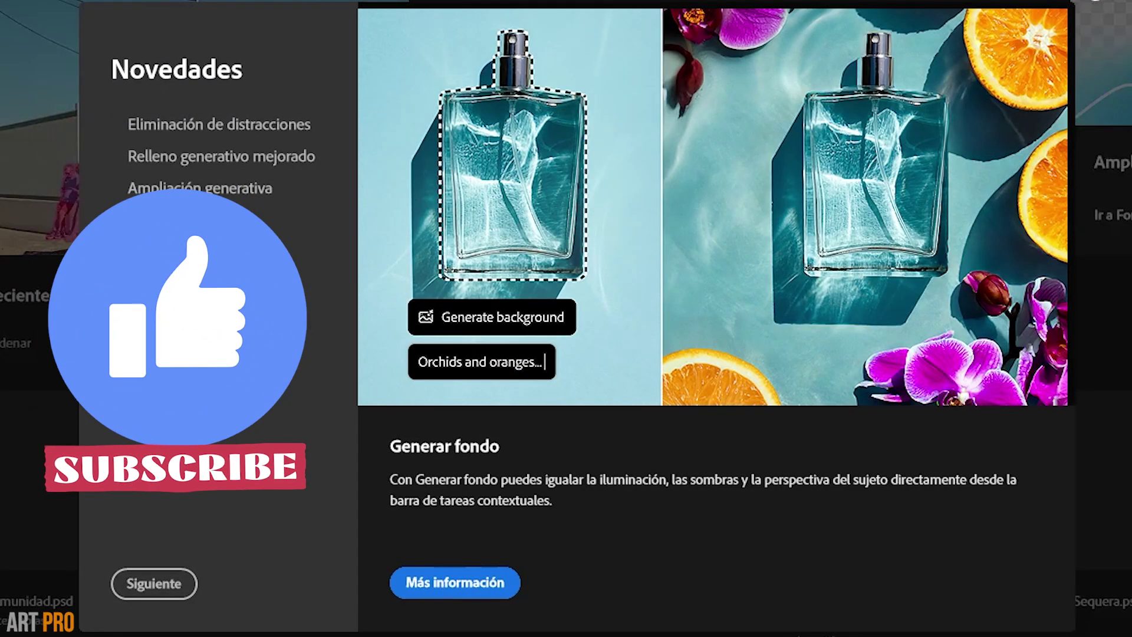